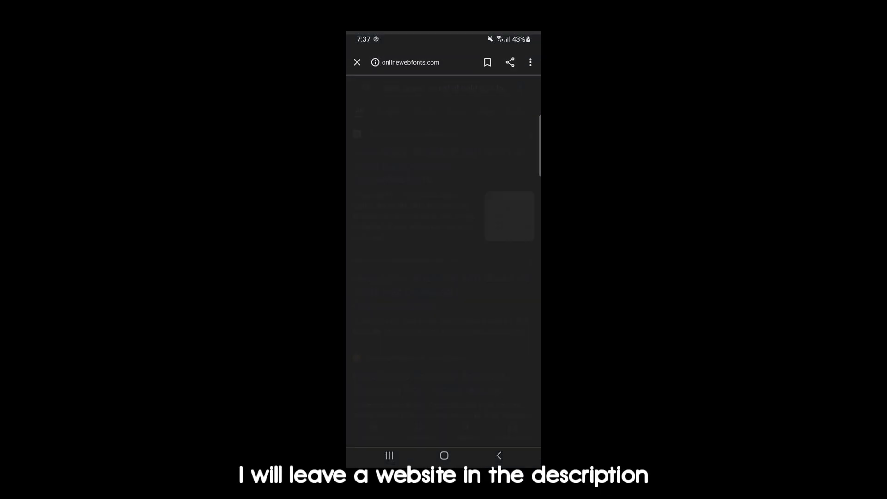
Find APK Editor Pro+ through the launcher's app search and launch it.
left_click_drag(388, 243, 506, 243)
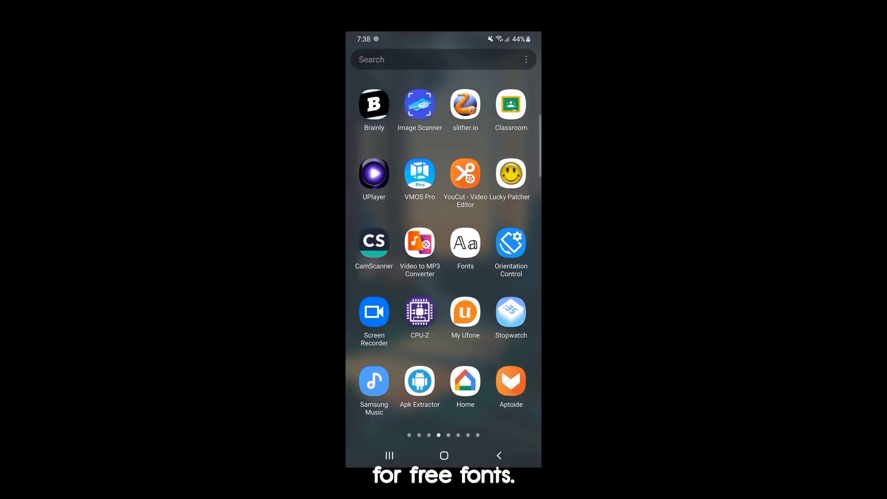
left_click(389, 60)
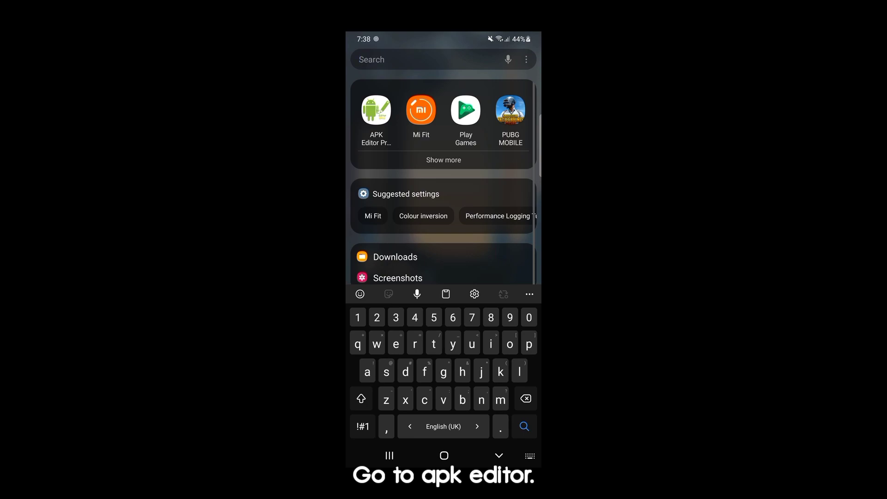
left_click(376, 110)
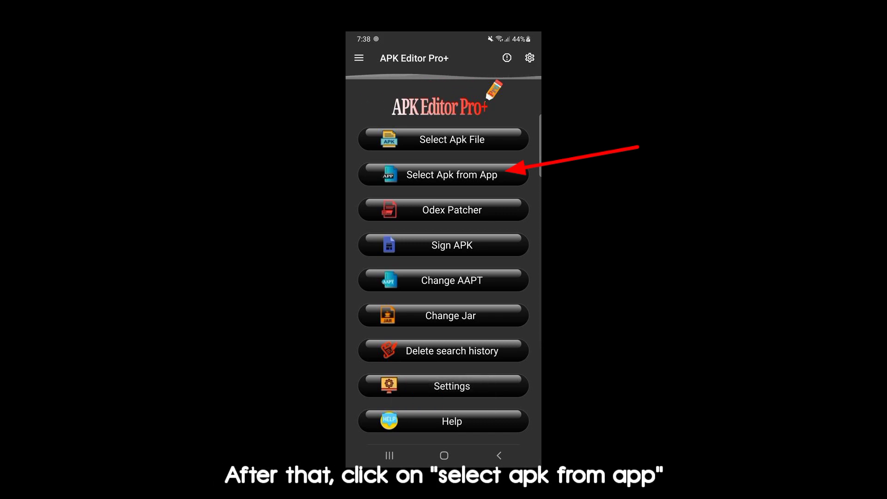
Load the installed KineMaster app in Simple Edit (file replacement) mode.
left_click(453, 175)
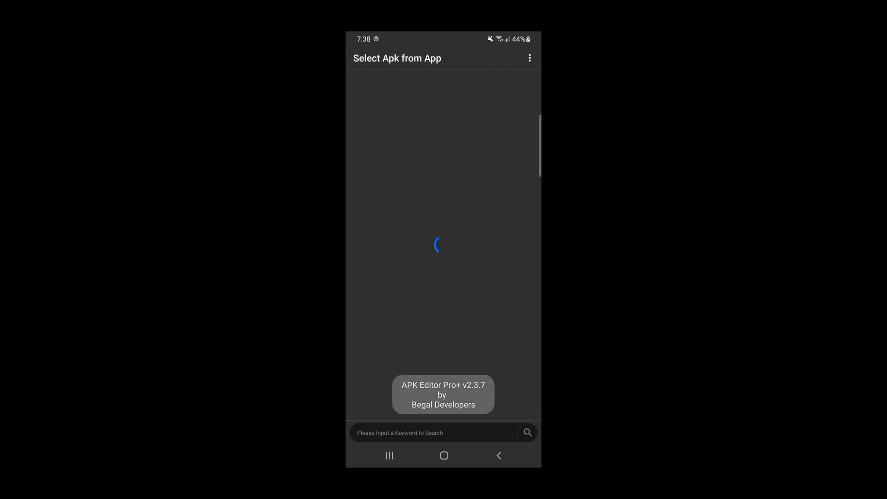
left_click(385, 126)
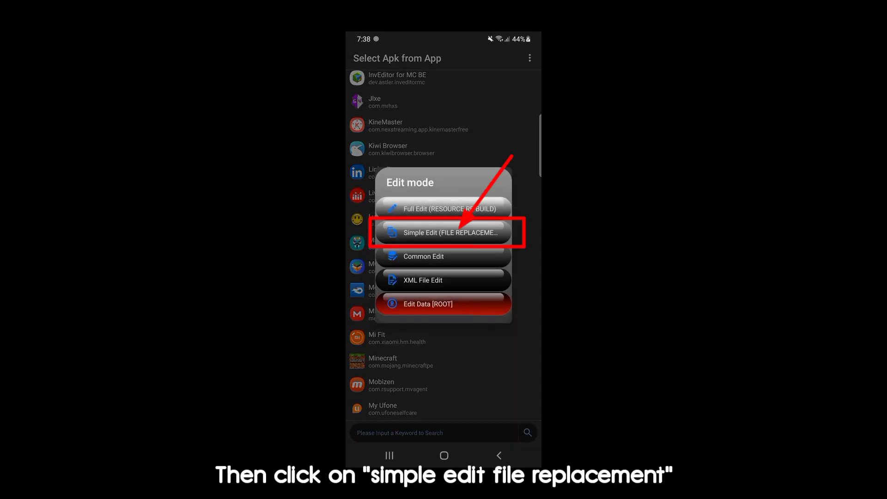
left_click(444, 233)
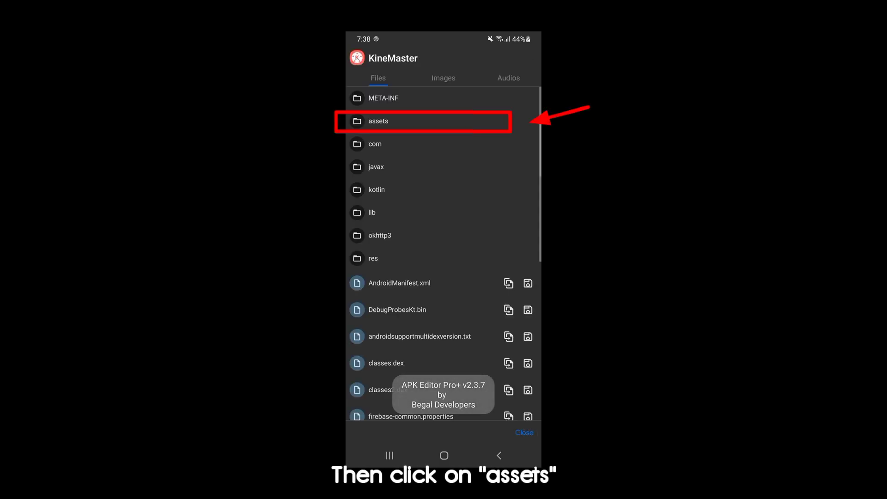
Open the assets folder in KineMaster's package.
left_click(379, 121)
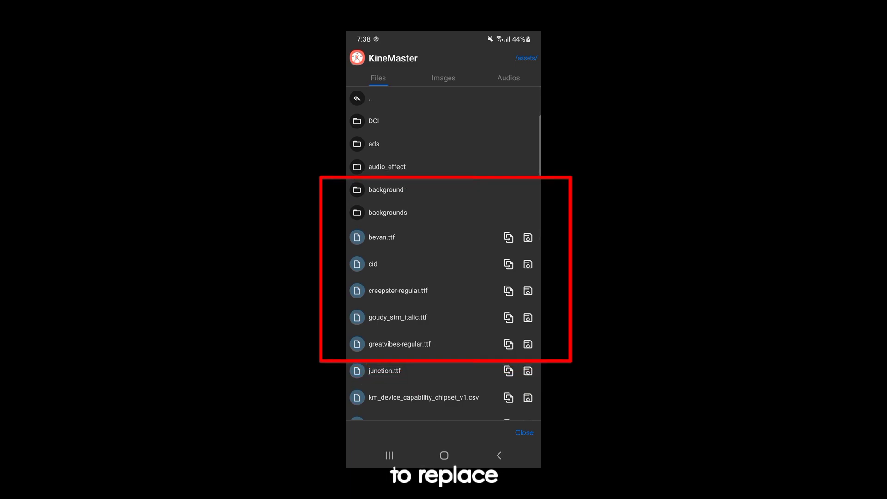
scroll(444, 264, "down", 3)
scroll(443, 264, "down", 2)
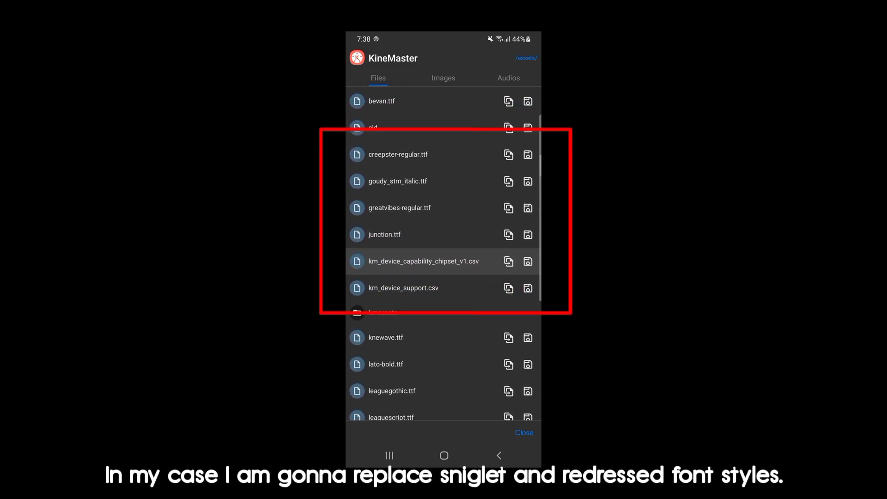
scroll(444, 263, "down", 8)
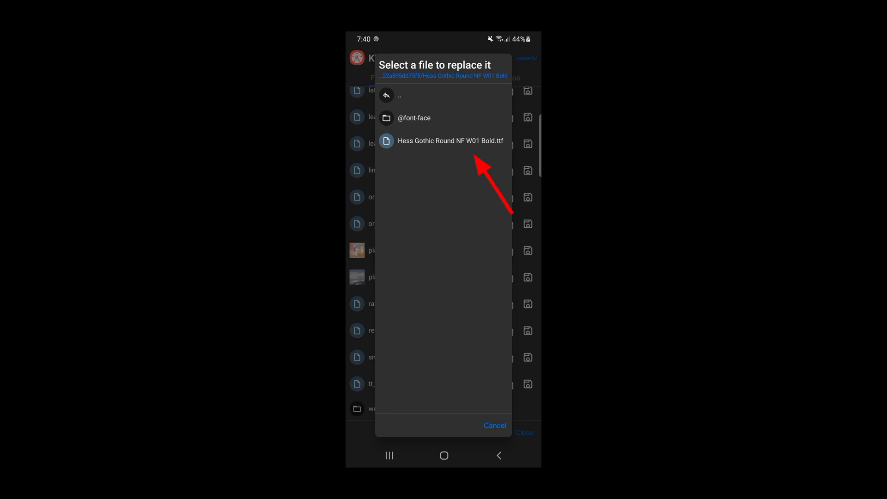
Replace the font with Hess Gothic Round NF W01 Bold.ttf and save as gen_signed.apk.
left_click(450, 141)
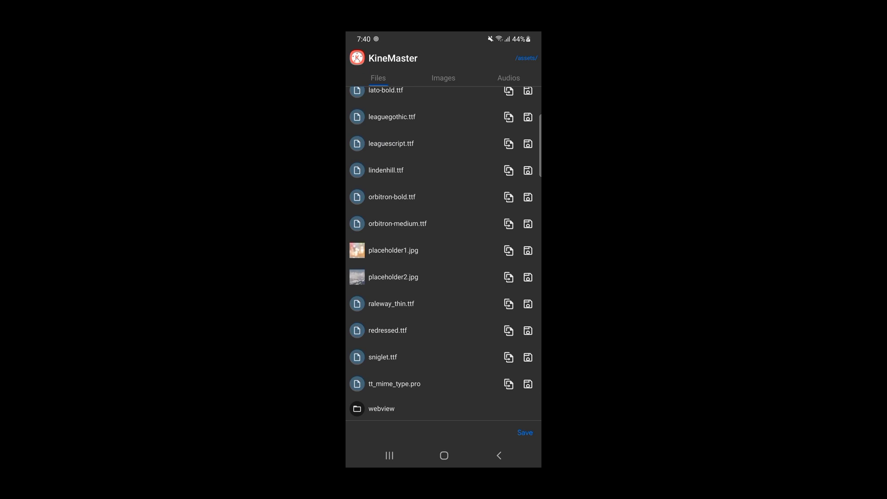
left_click(524, 432)
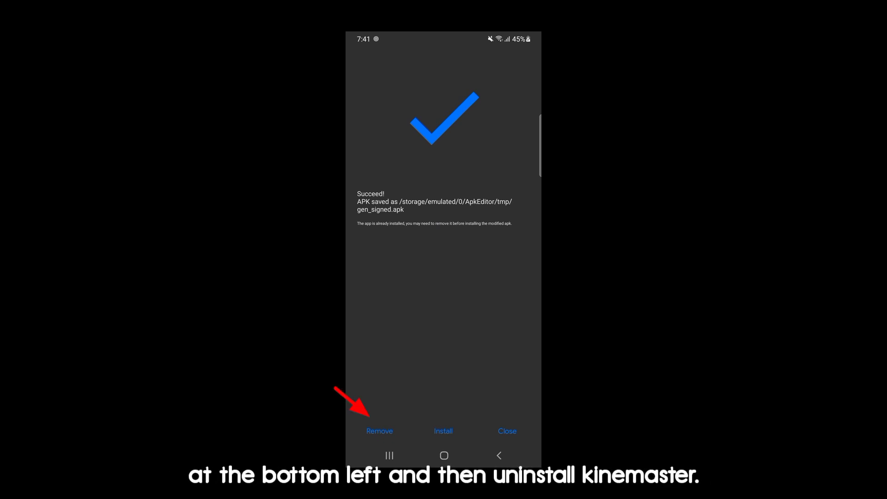
Uninstall the original KineMaster and install the modified APK.
left_click(379, 432)
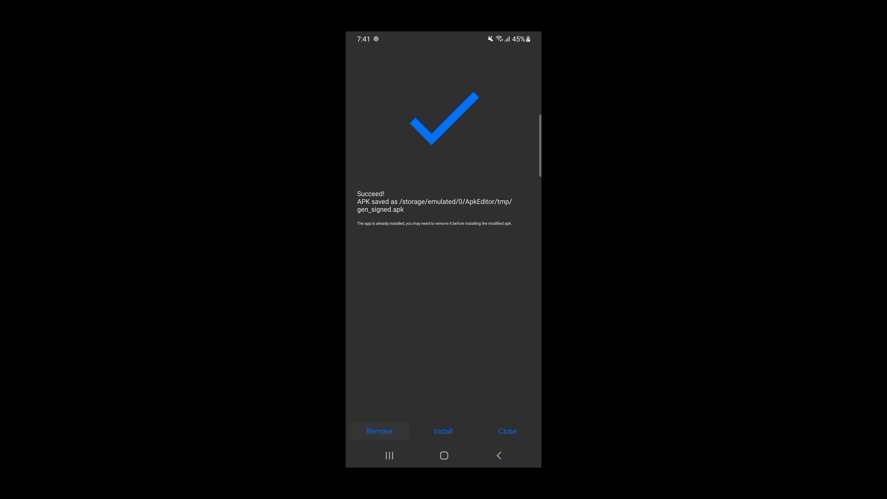
left_click(489, 419)
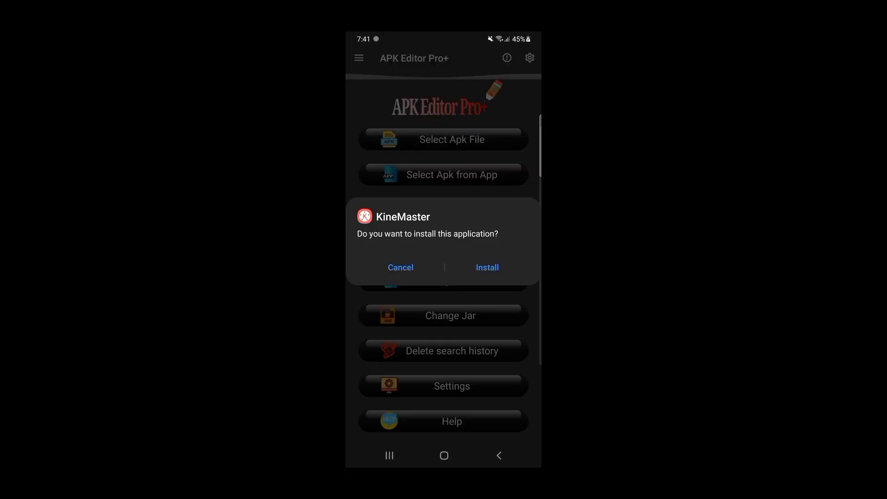
left_click(504, 268)
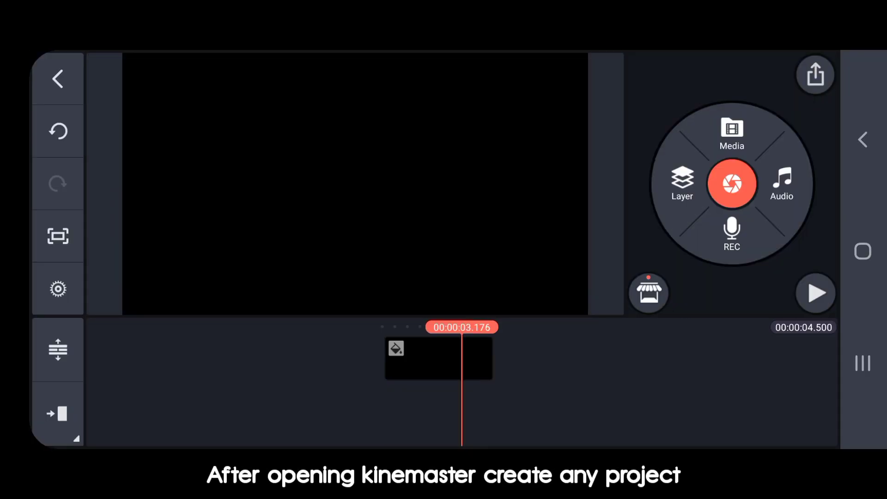
type("Su")
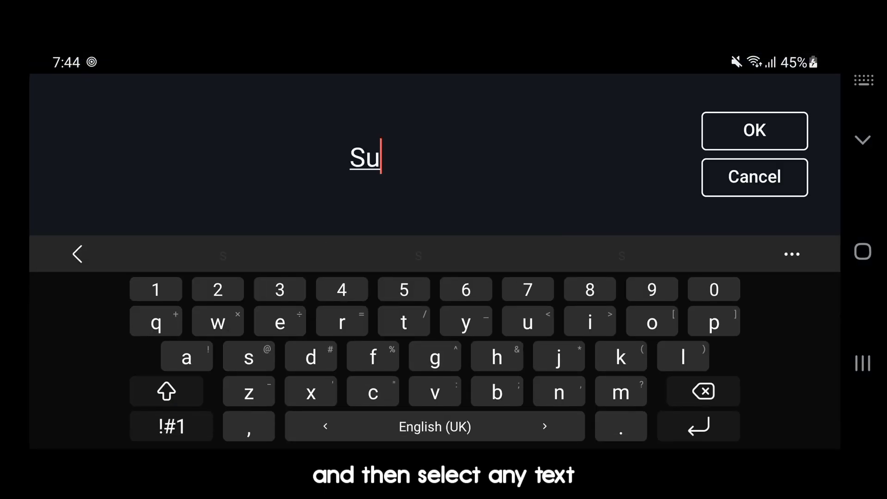
type("bsc")
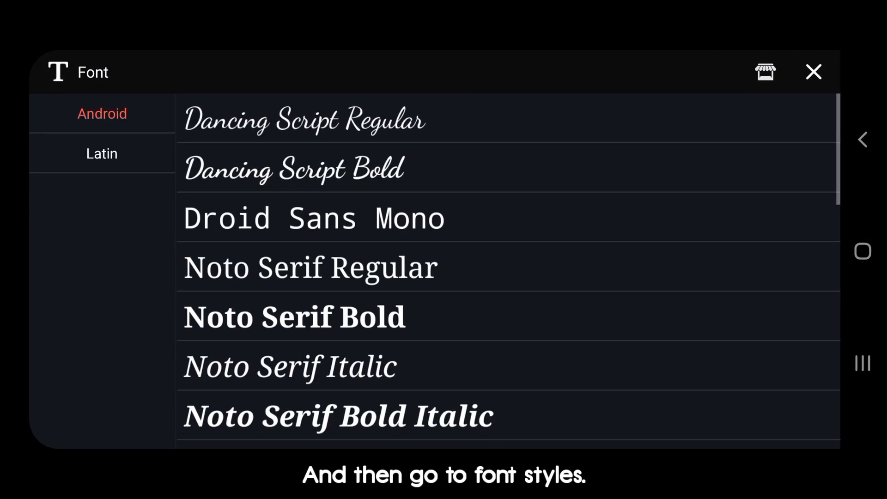
scroll(509, 270, "down", 10)
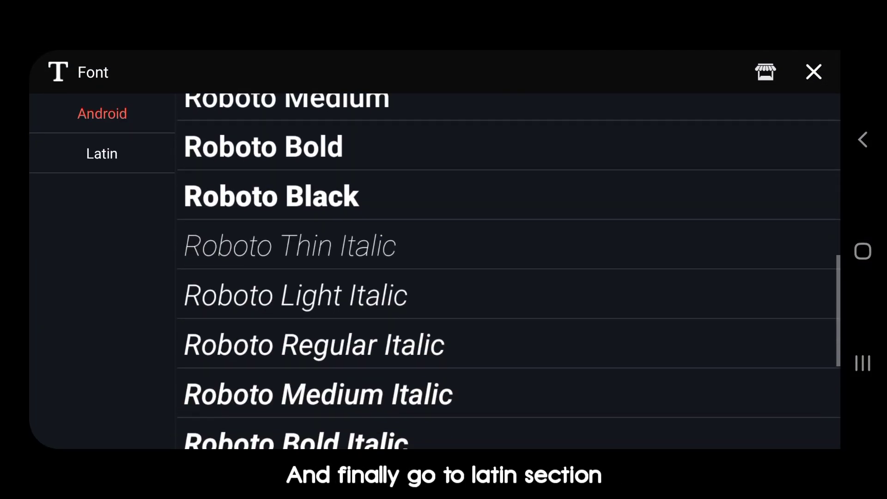
scroll(508, 270, "down", 1)
Apply the replaced rounded font from the Latin list and confirm the text layer.
left_click(102, 153)
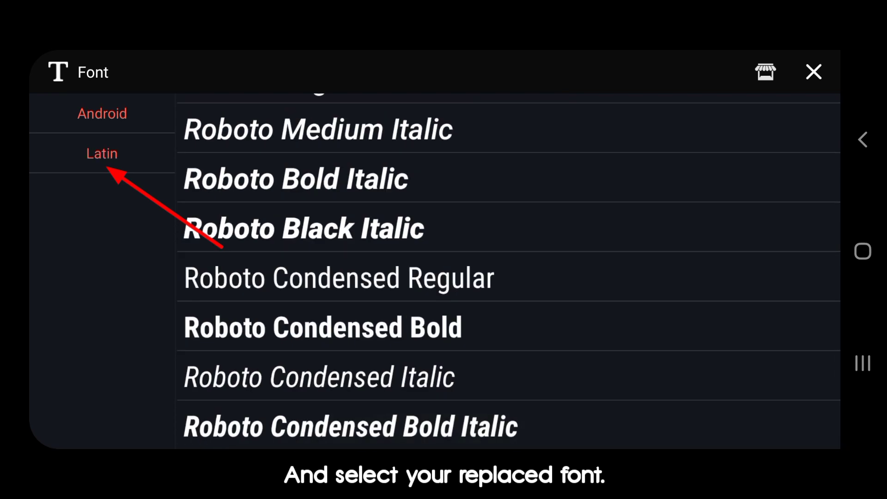
scroll(509, 271, "down", 5)
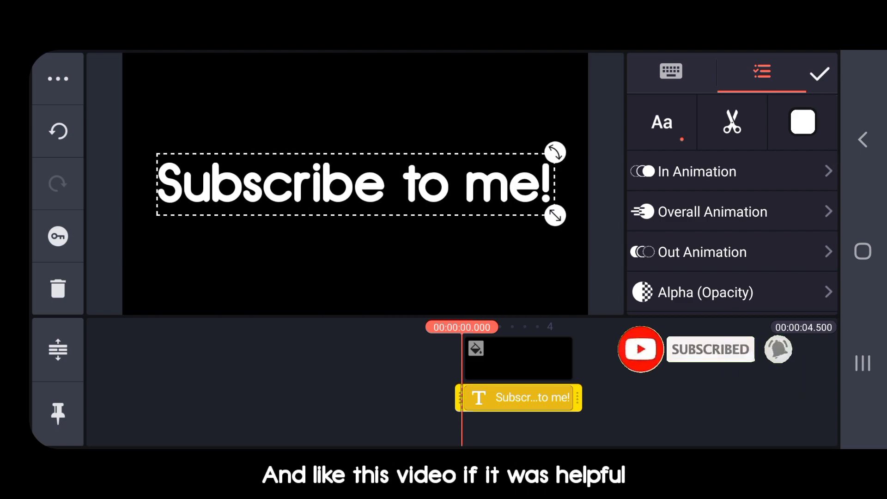
left_click(819, 73)
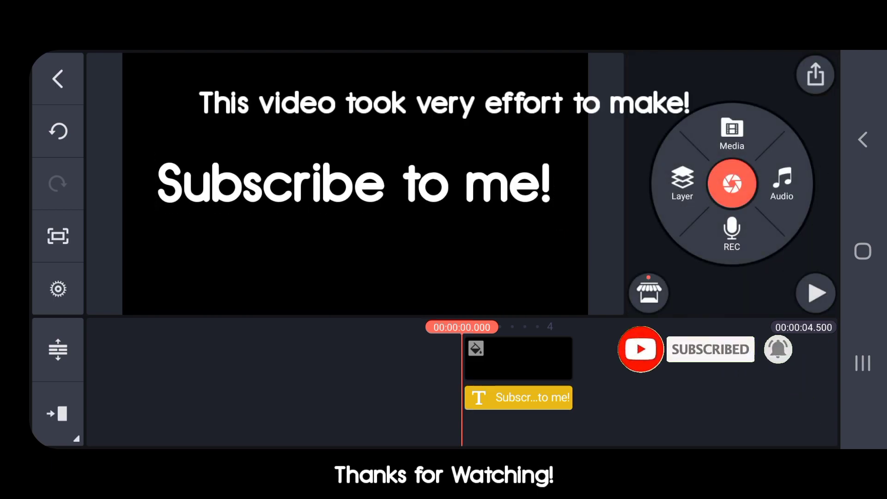